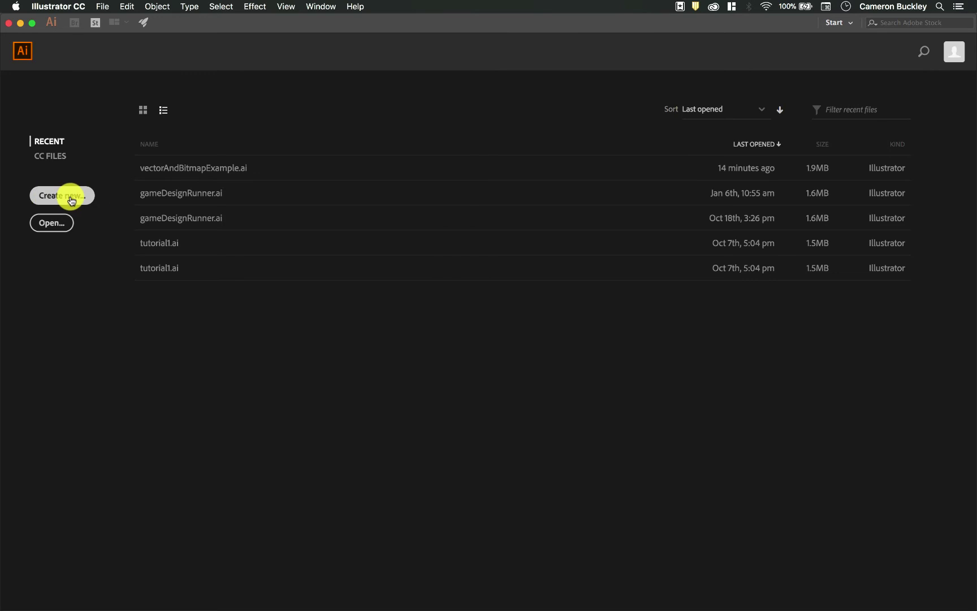
- Start a new document and browse the saved and mobile presets and templates
click(70, 198)
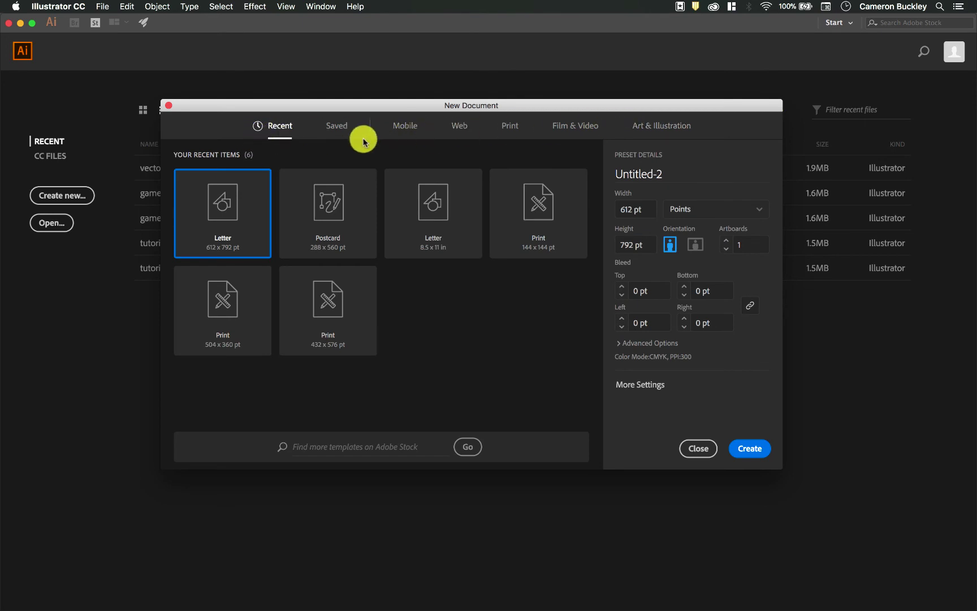
click(342, 127)
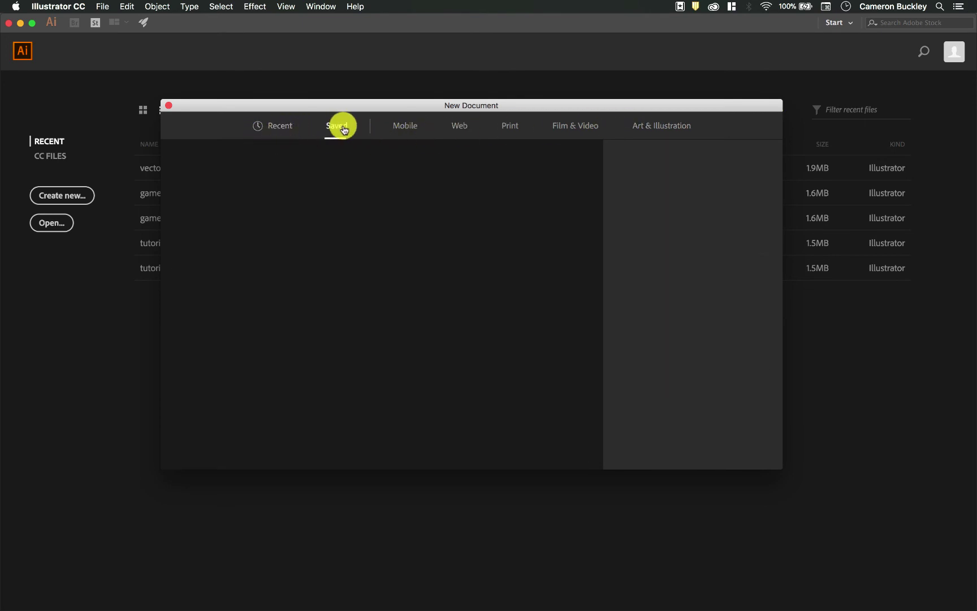
click(409, 126)
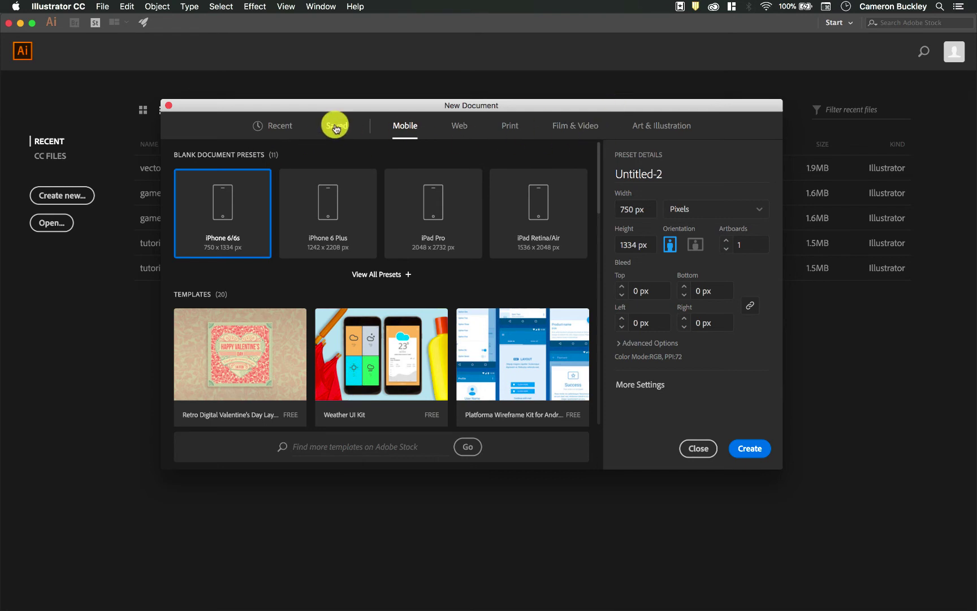
scroll(395, 247, down, 3)
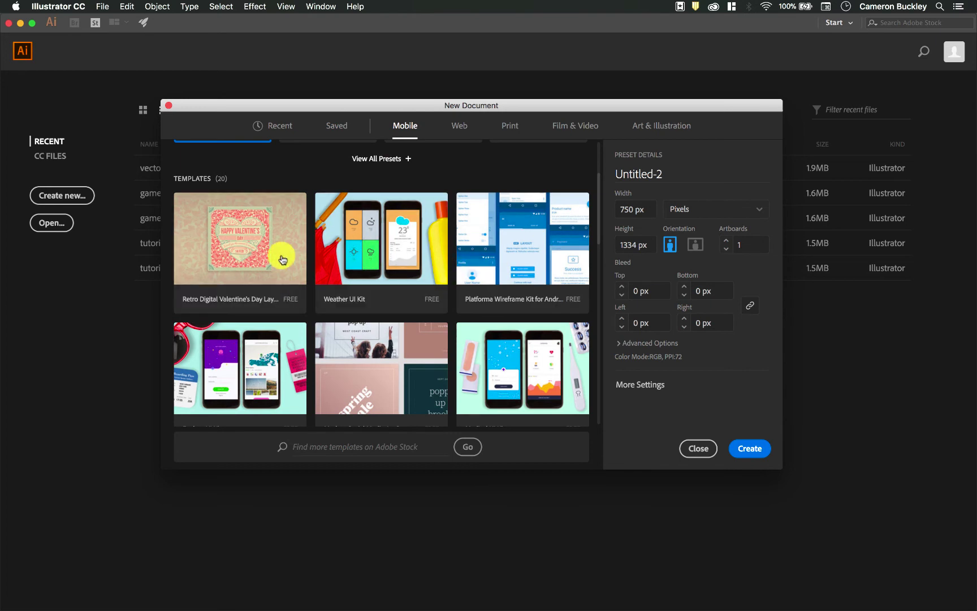
scroll(333, 226, up, 3)
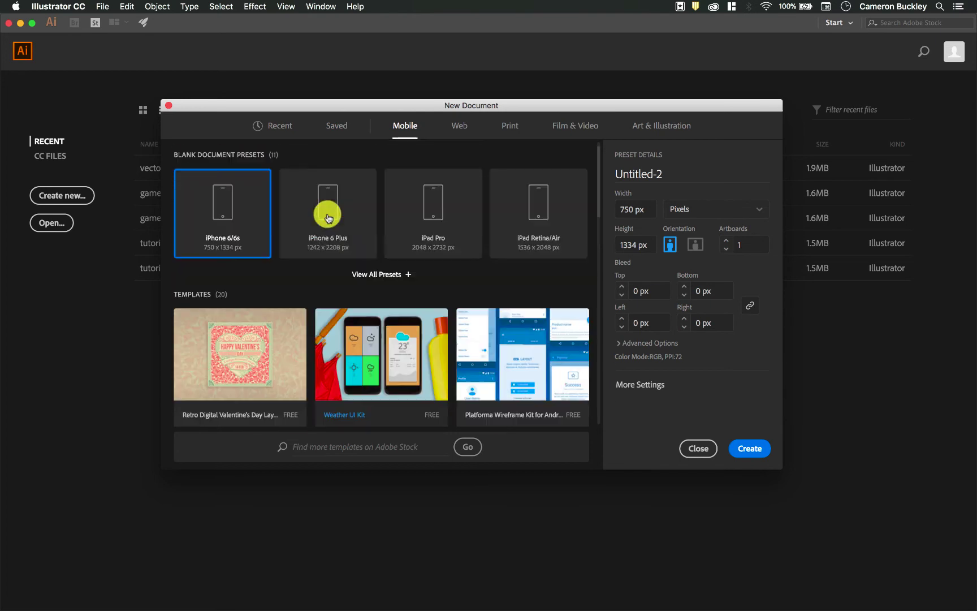
scroll(506, 302, down, 7)
scroll(506, 307, down, 3)
scroll(405, 290, down, 5)
scroll(407, 294, up, 5)
scroll(408, 294, up, 10)
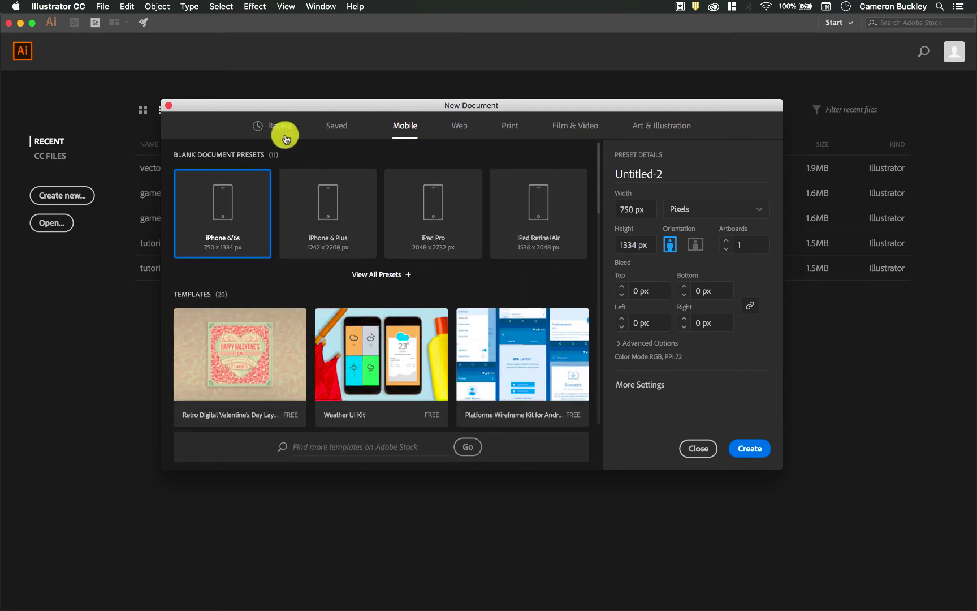
- Return to the recent presets with Letter selected and name the new document demonstrationOne
click(281, 126)
click(681, 177)
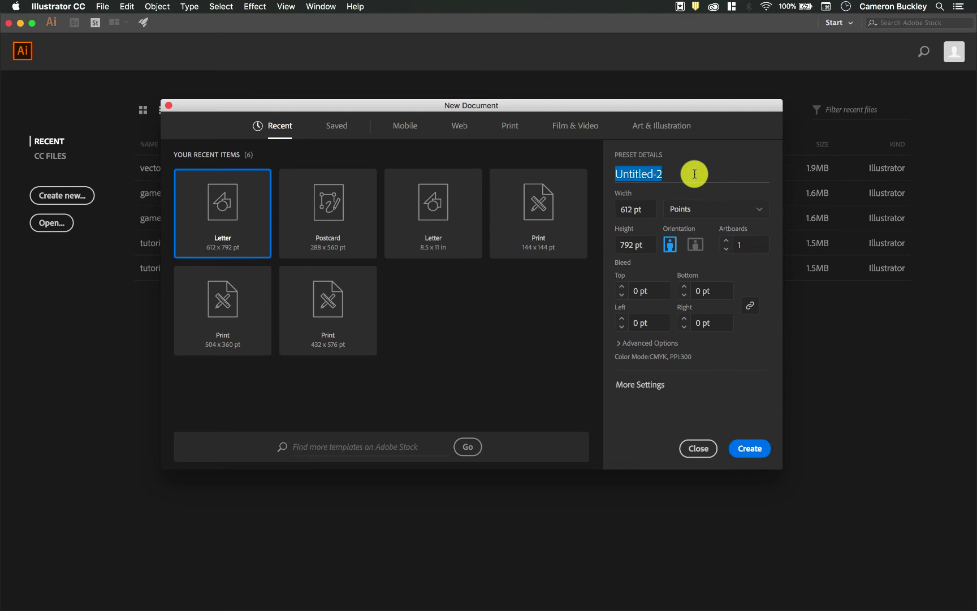
text(demonstrationOne)
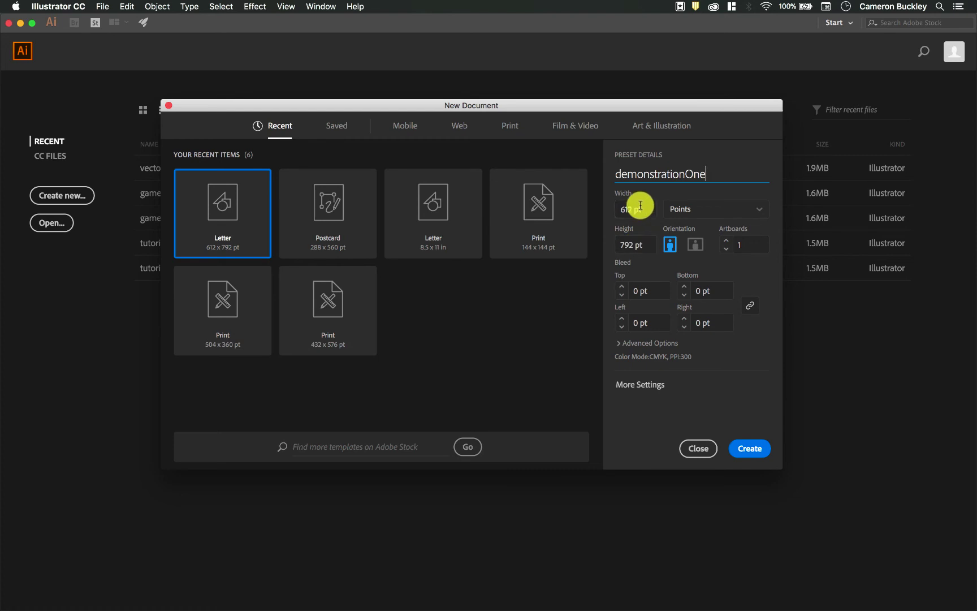
- Try Pixels, Picas and Inches as the document's measurement units, returning to Points each time to compare the page size
click(682, 204)
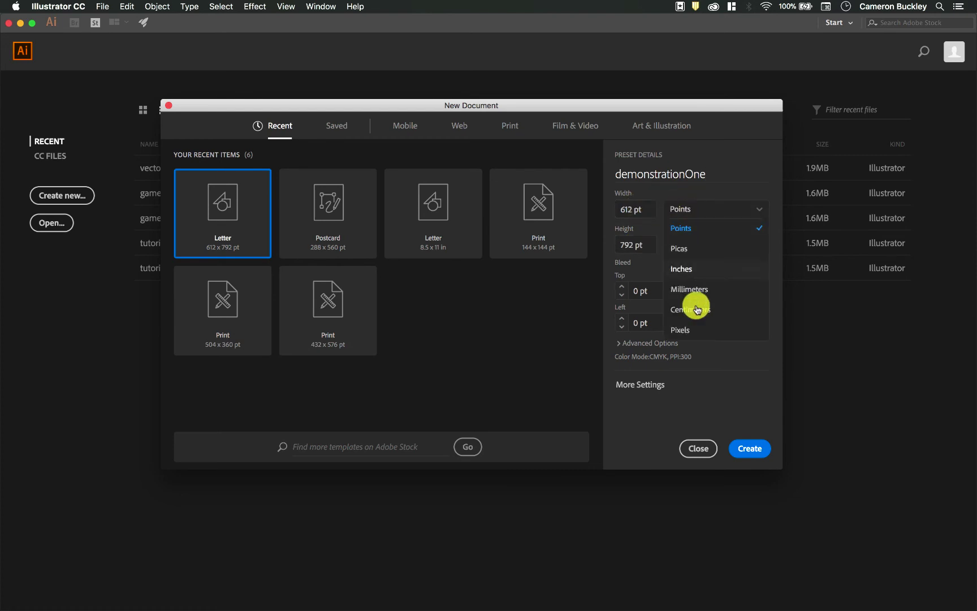
click(689, 329)
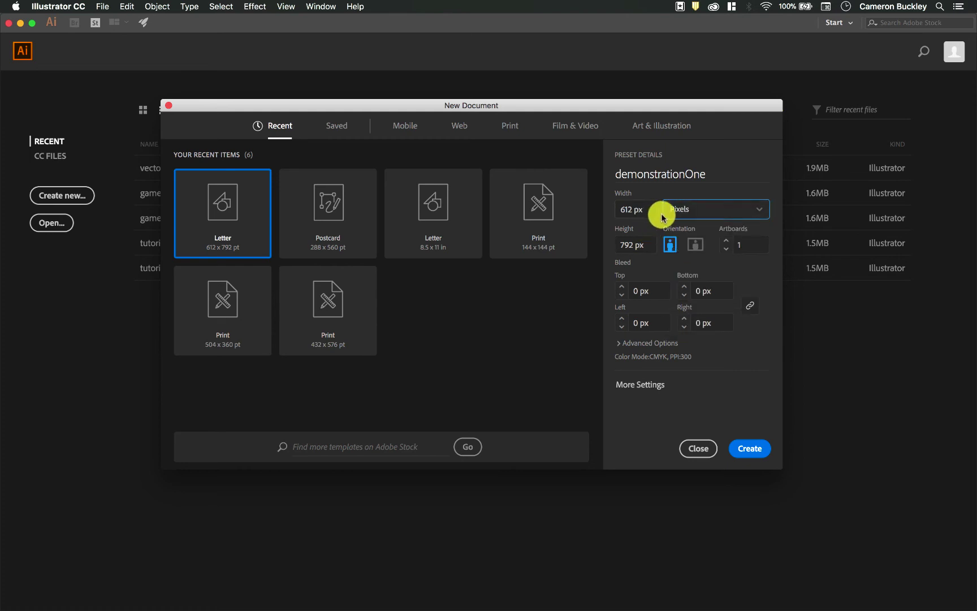
click(691, 209)
click(688, 228)
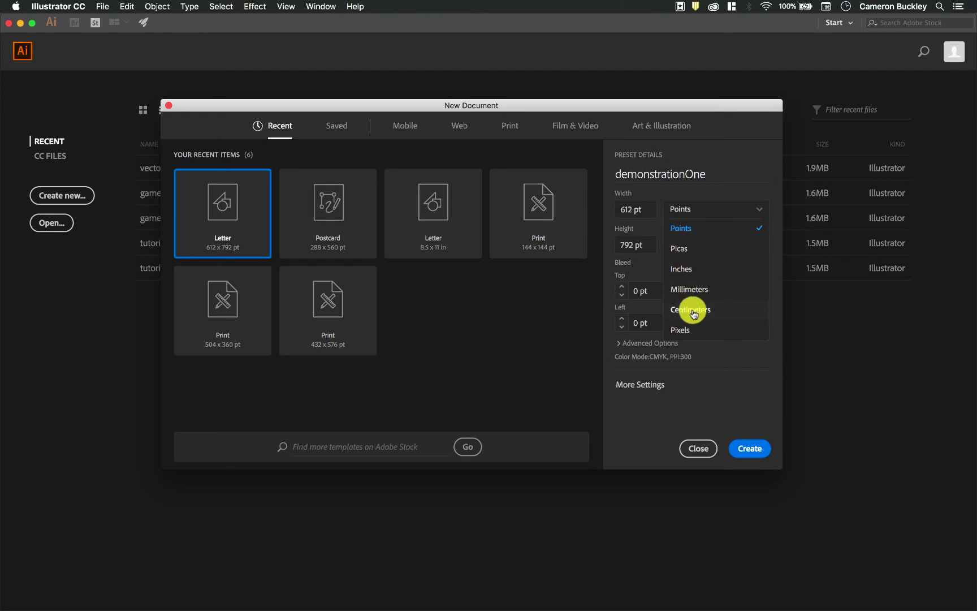
click(686, 248)
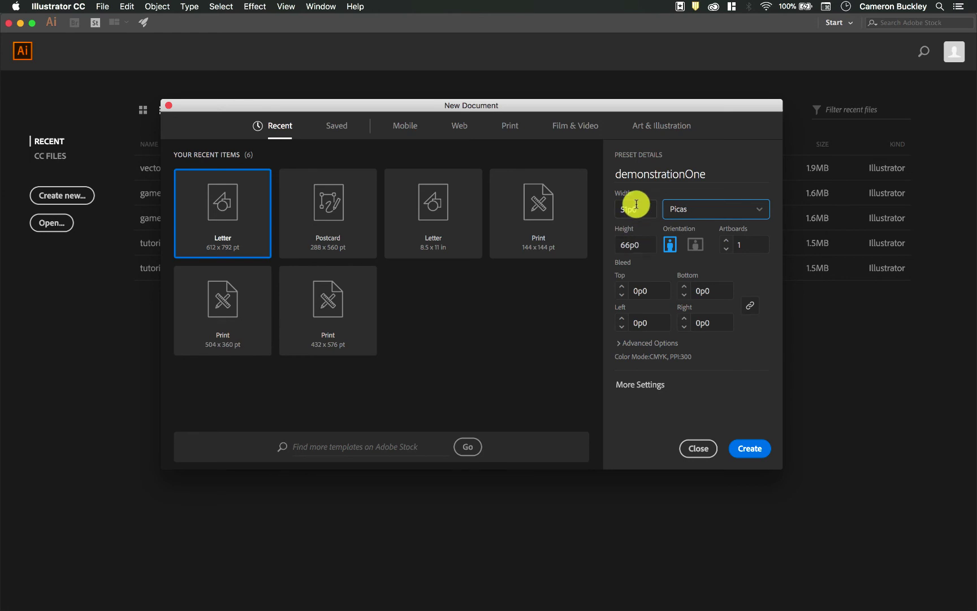
click(680, 207)
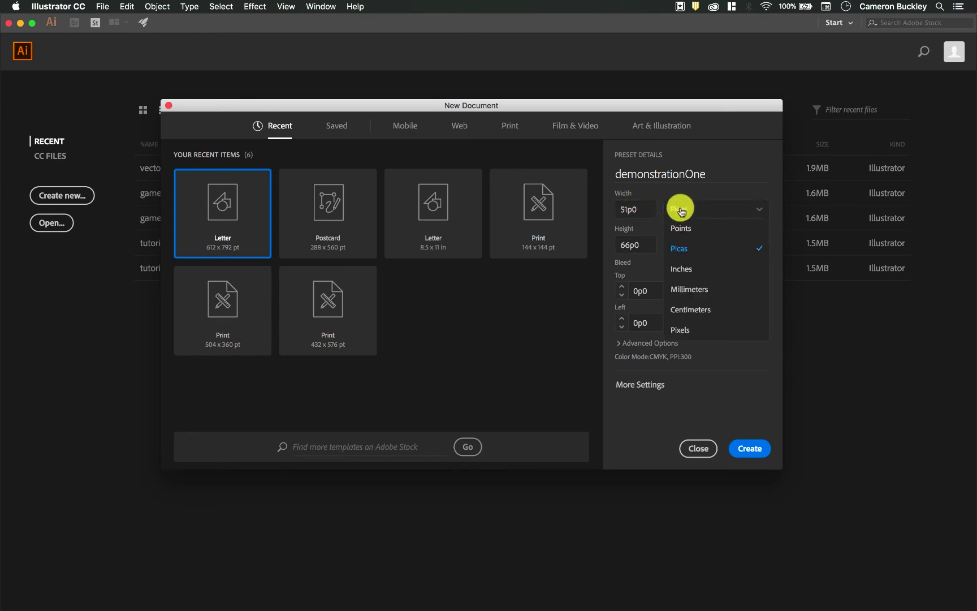
click(687, 233)
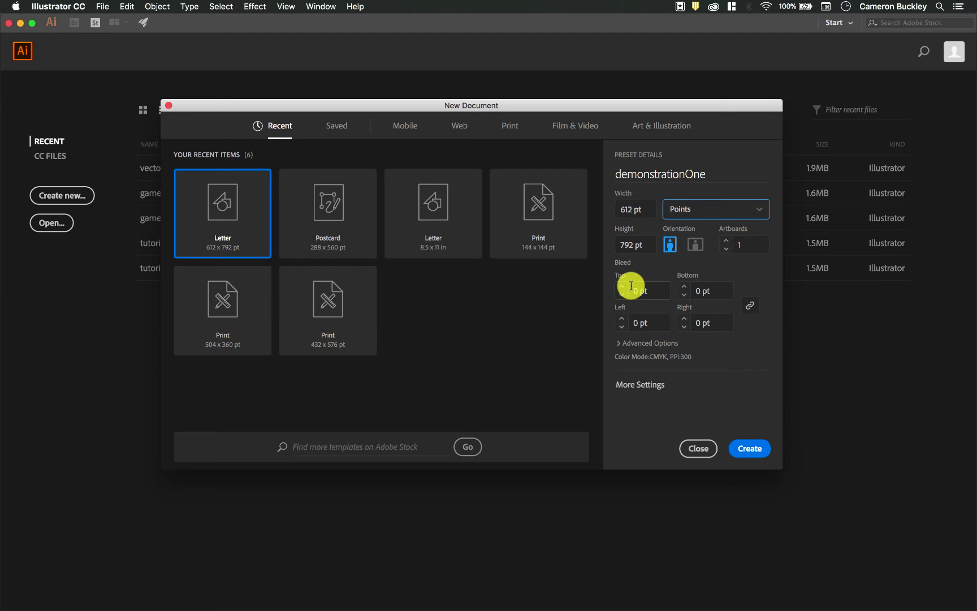
click(682, 214)
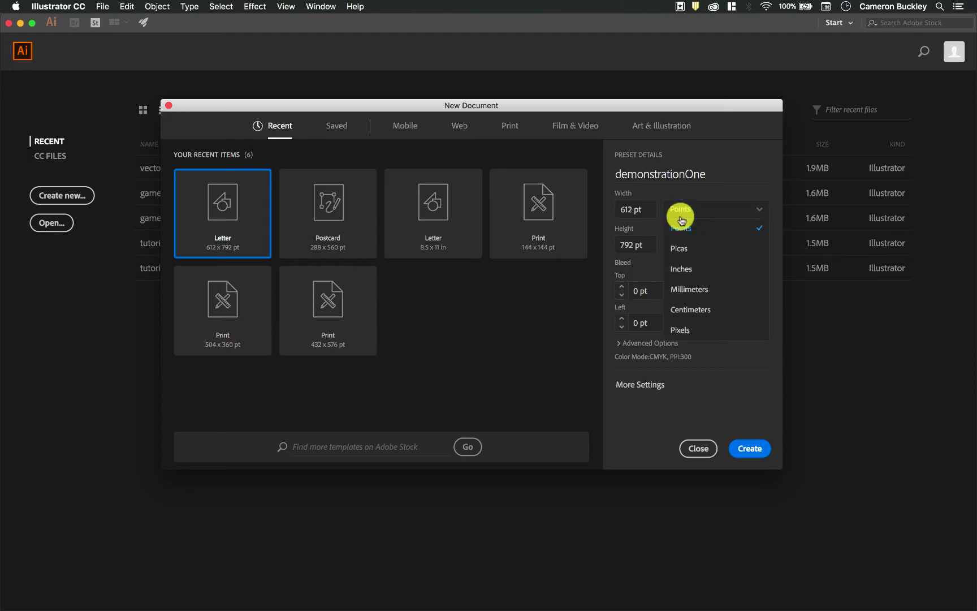
click(690, 271)
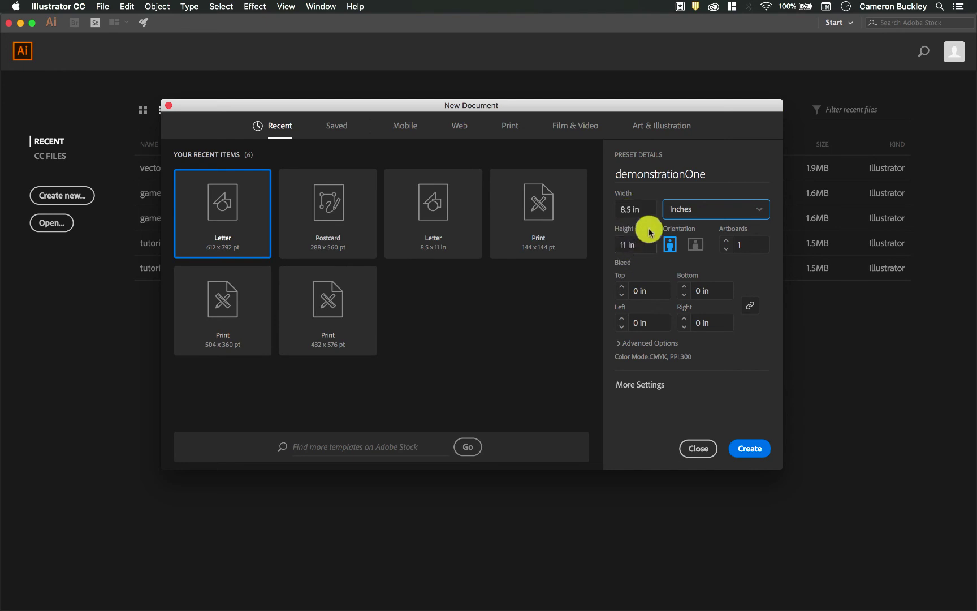
click(680, 209)
click(684, 243)
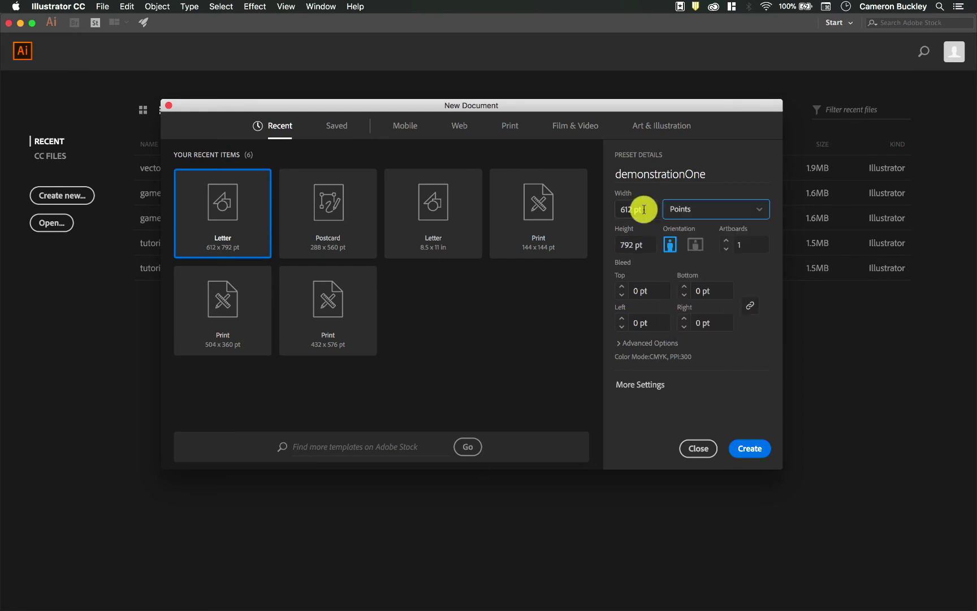
- Set the document's units to Inches and step the top bleed up and back down to 0 in
click(701, 213)
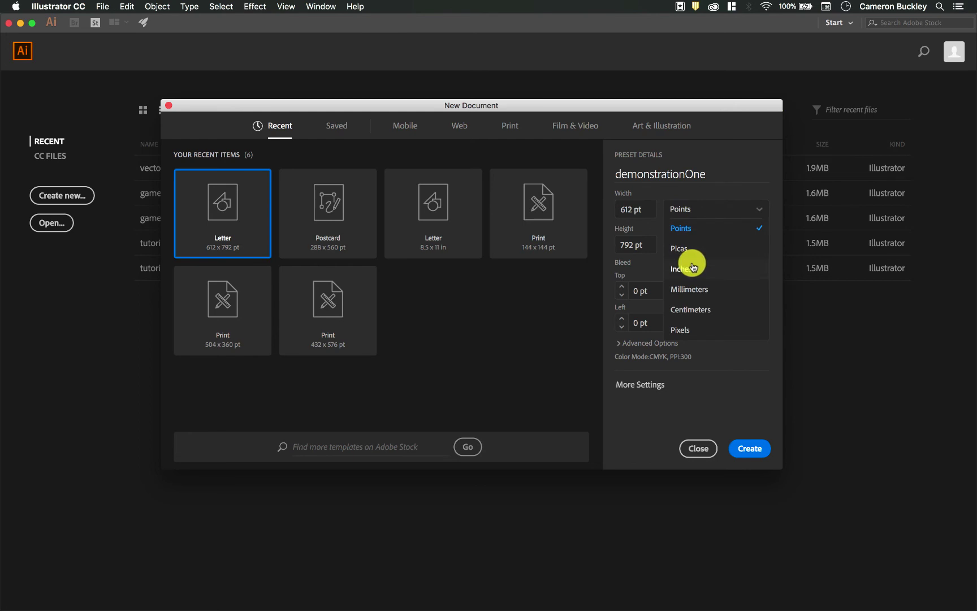
click(693, 254)
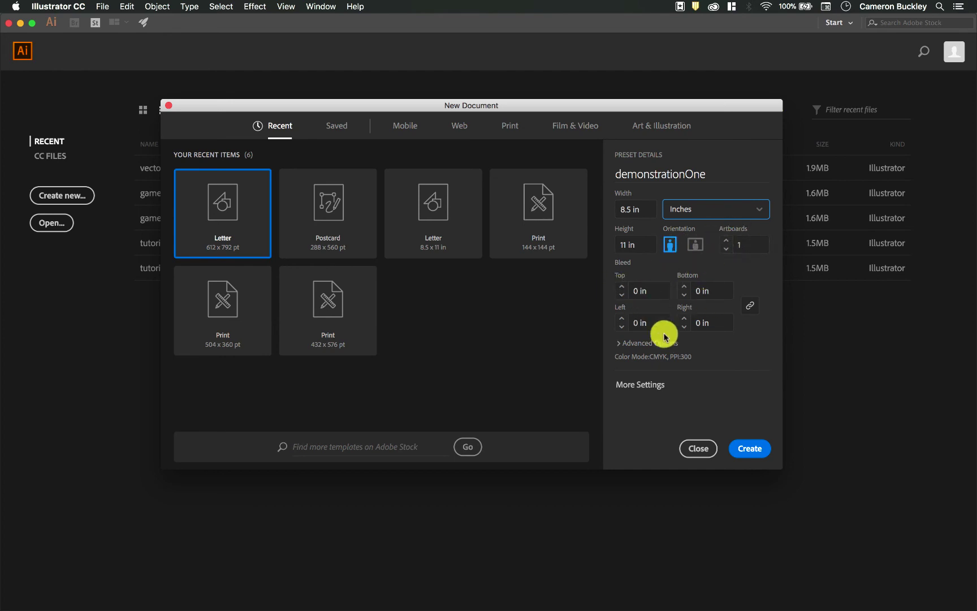
click(622, 286)
click(622, 295)
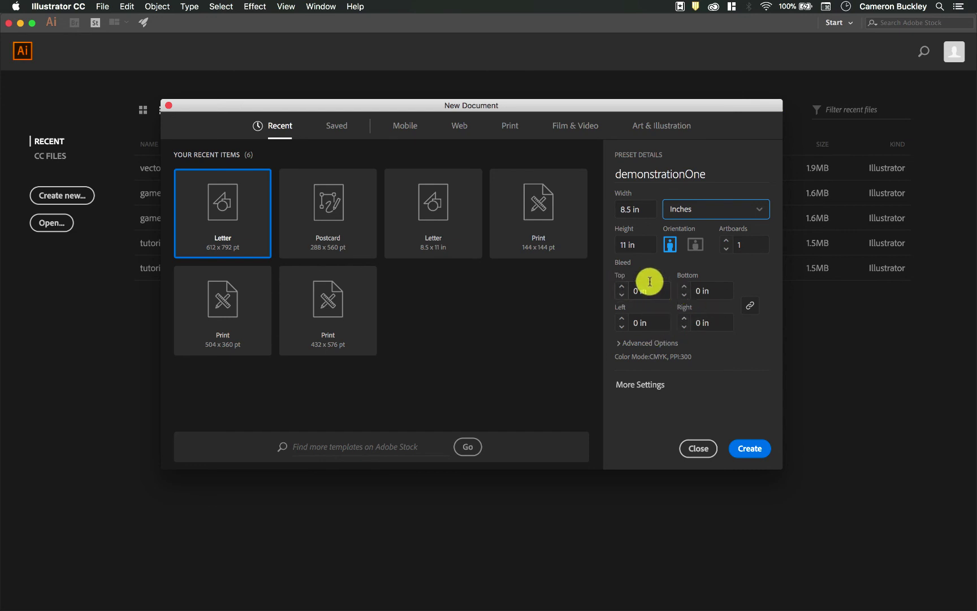
- Expand the advanced document options and set the color mode to RGB Color
click(633, 343)
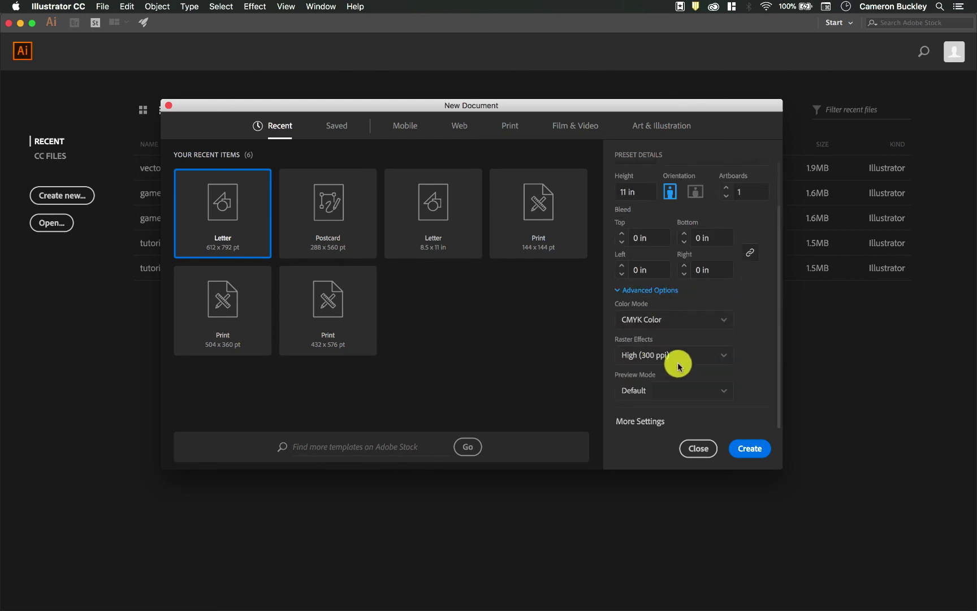
click(693, 319)
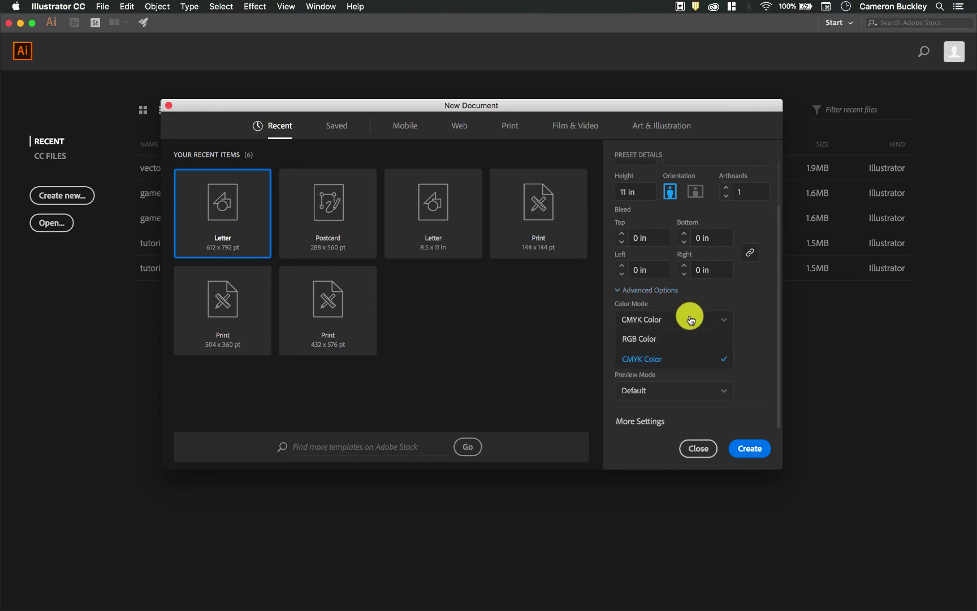
click(645, 339)
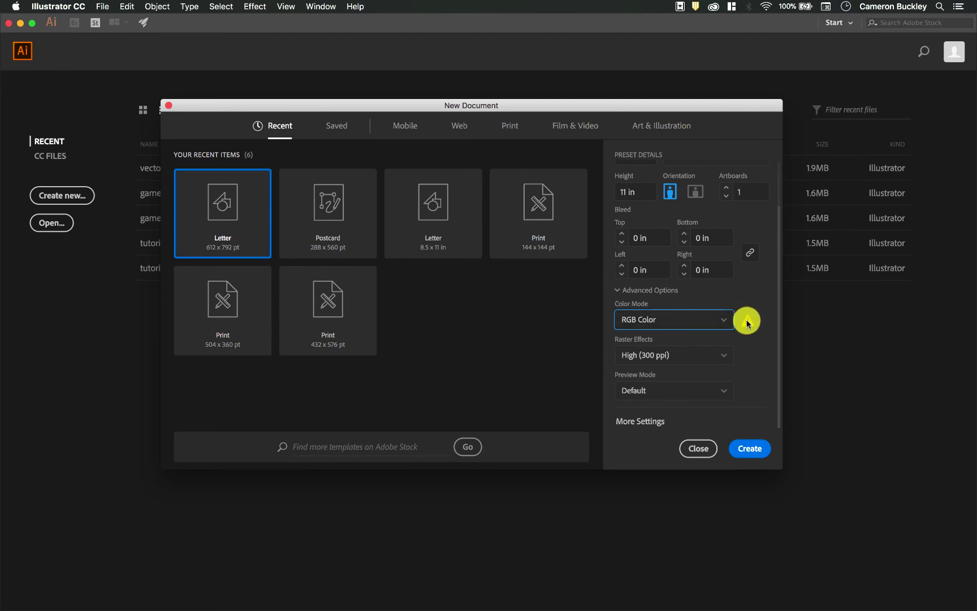
mouse_move(747, 322)
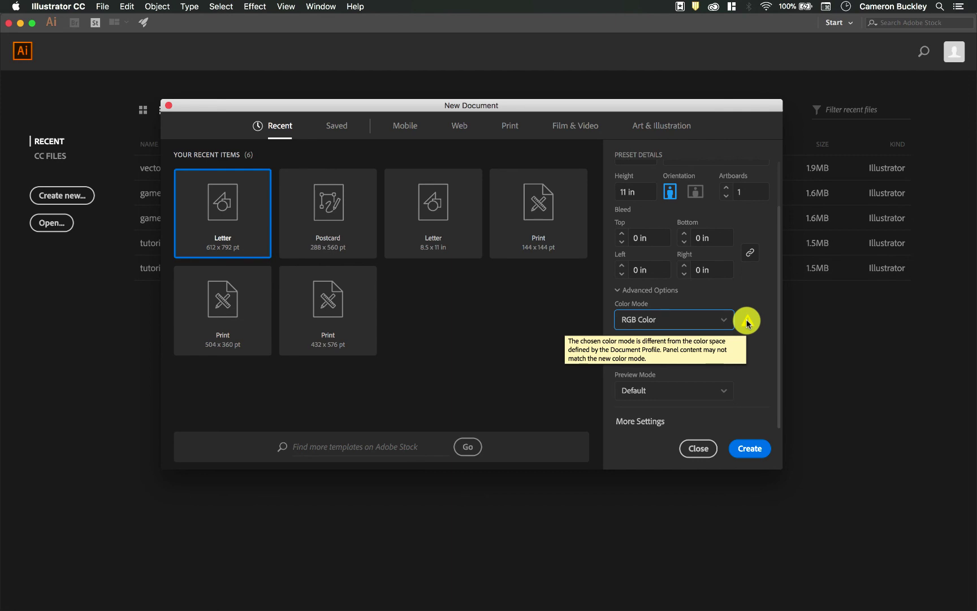
click(701, 317)
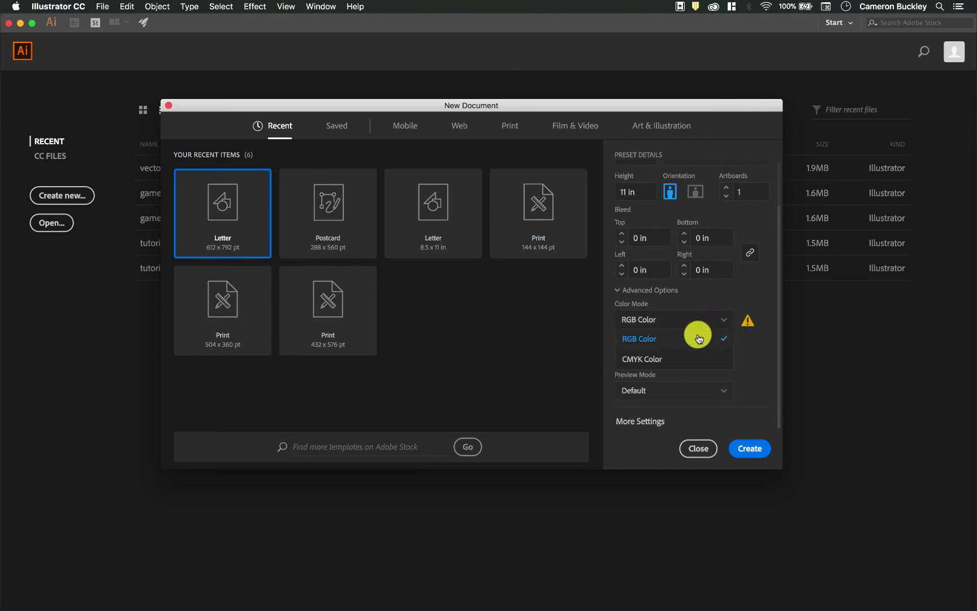
click(697, 340)
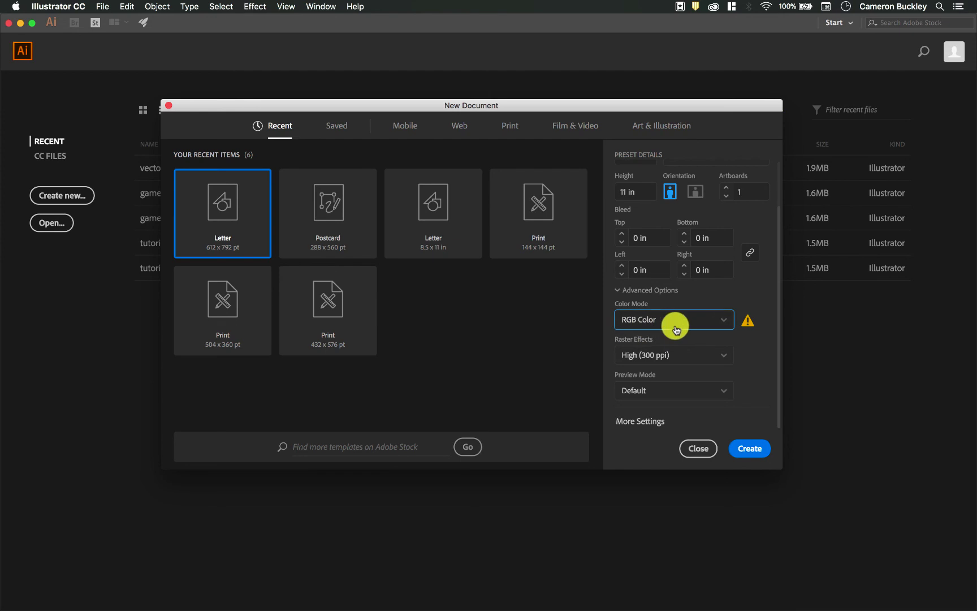
- Switch the color mode to CMYK Color and back to RGB Color
click(676, 330)
click(642, 350)
click(667, 331)
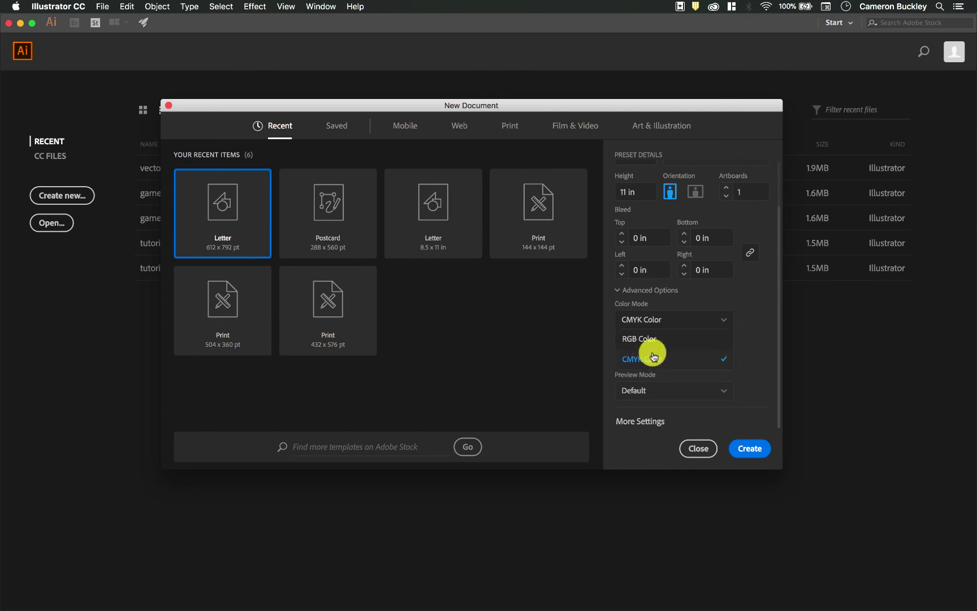
click(644, 339)
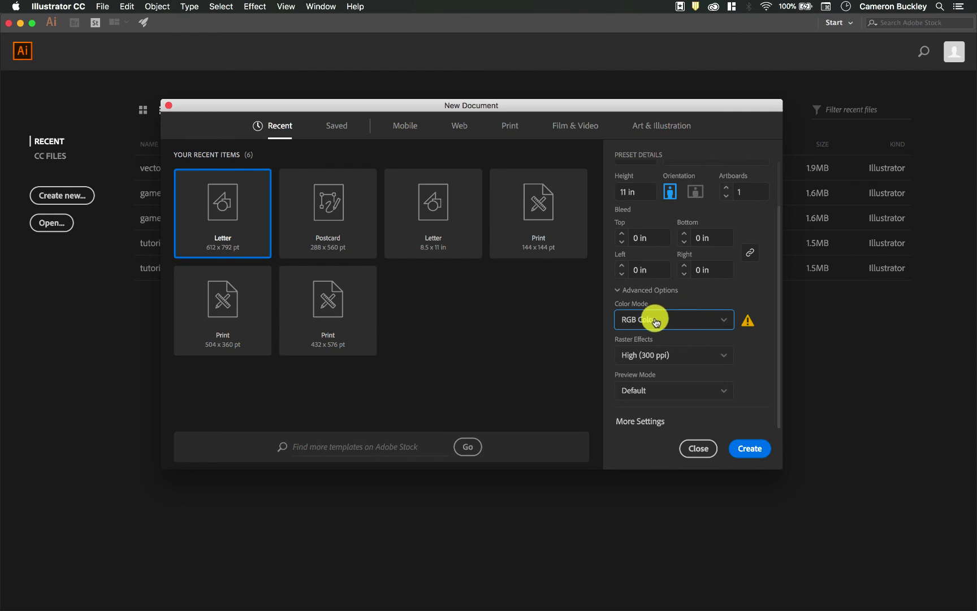
- Review the raster effects resolutions and set Raster Effects to Screen (72 ppi)
click(655, 350)
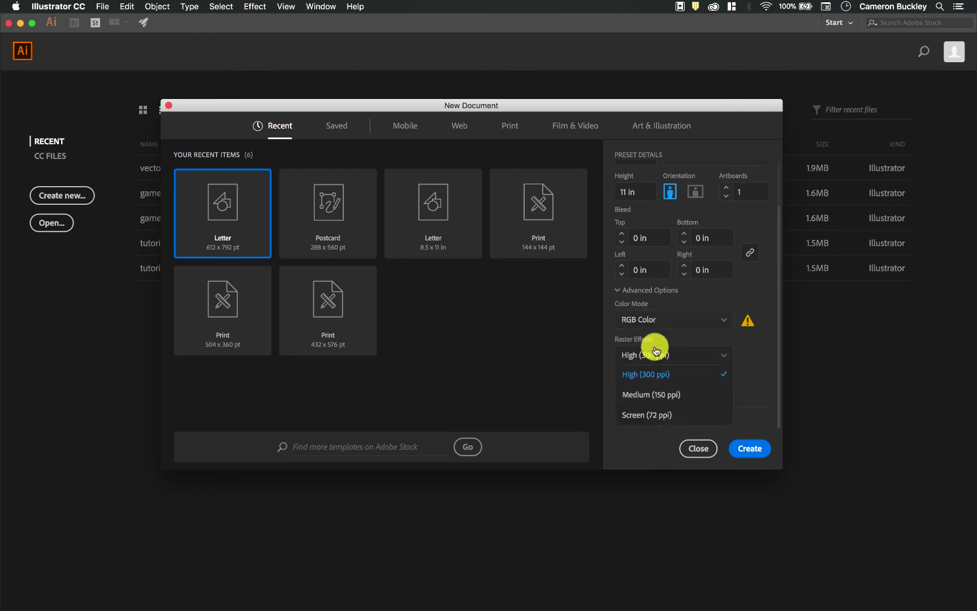
click(651, 351)
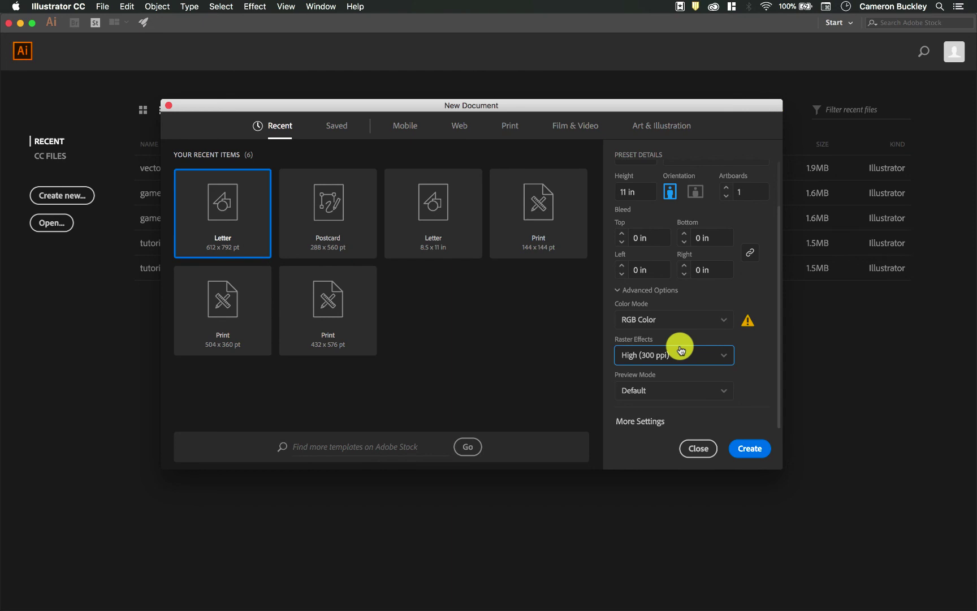
click(650, 356)
click(658, 374)
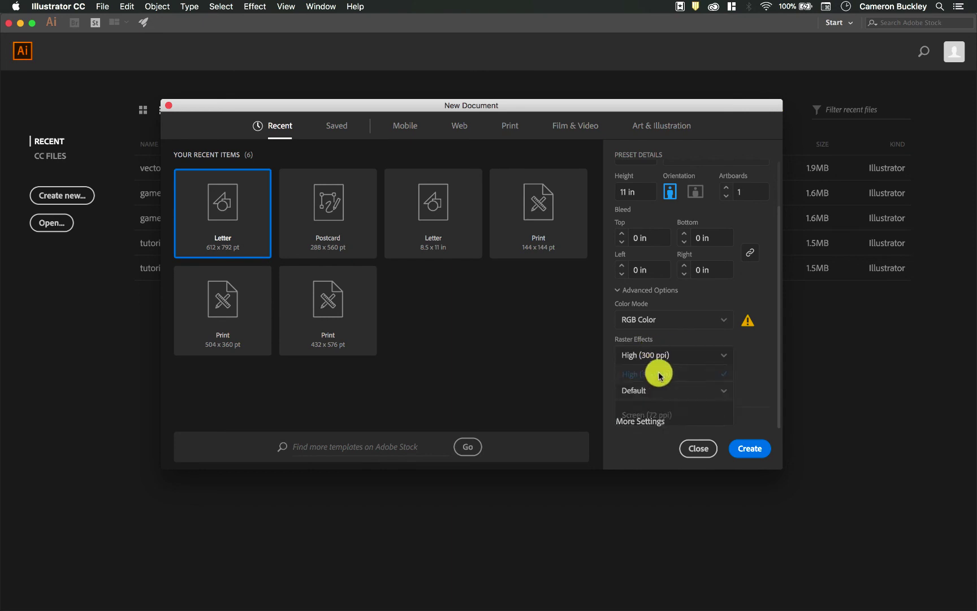
click(667, 356)
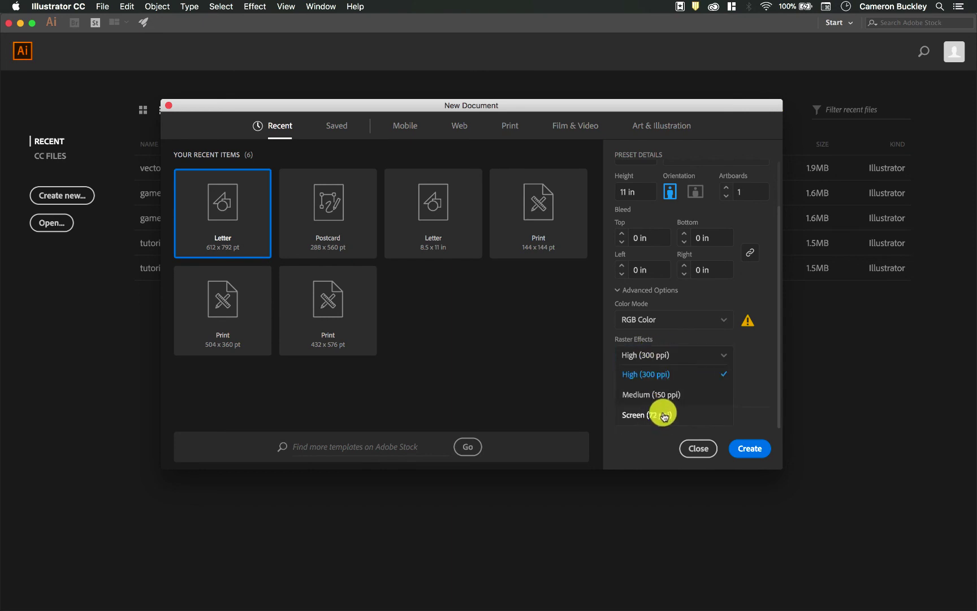
click(664, 416)
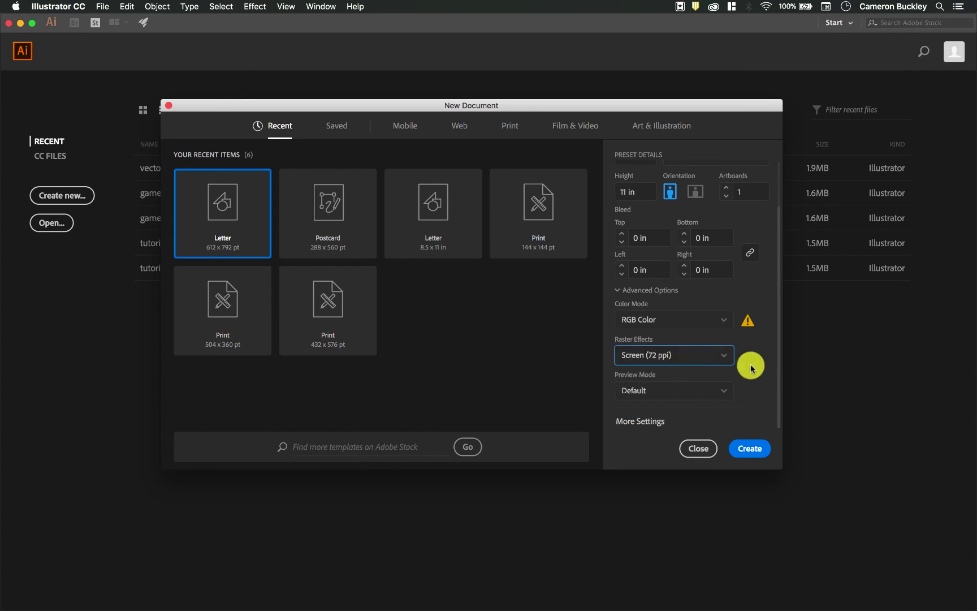
- Keep the preview mode at Default and create the document
click(707, 387)
click(752, 379)
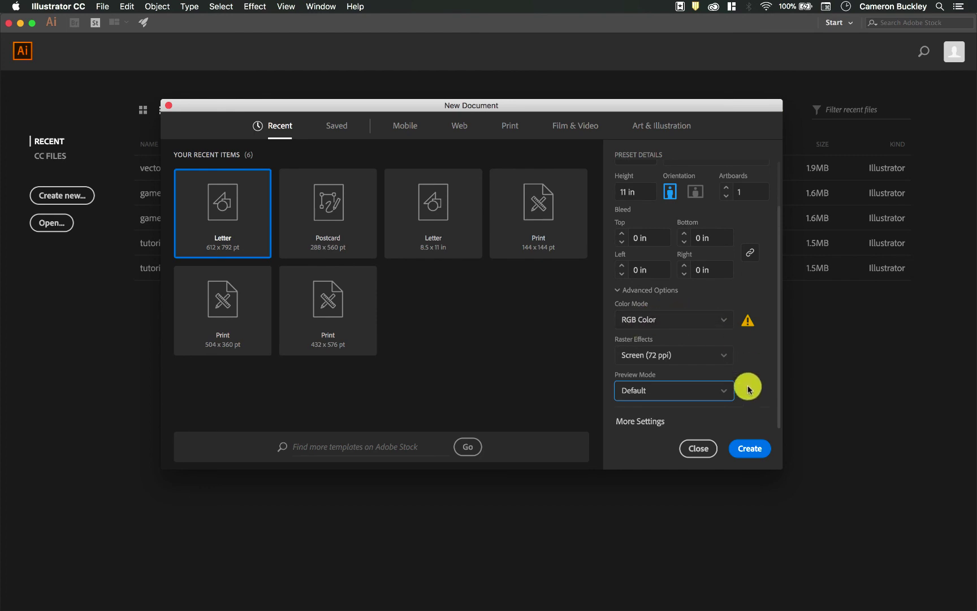
click(752, 448)
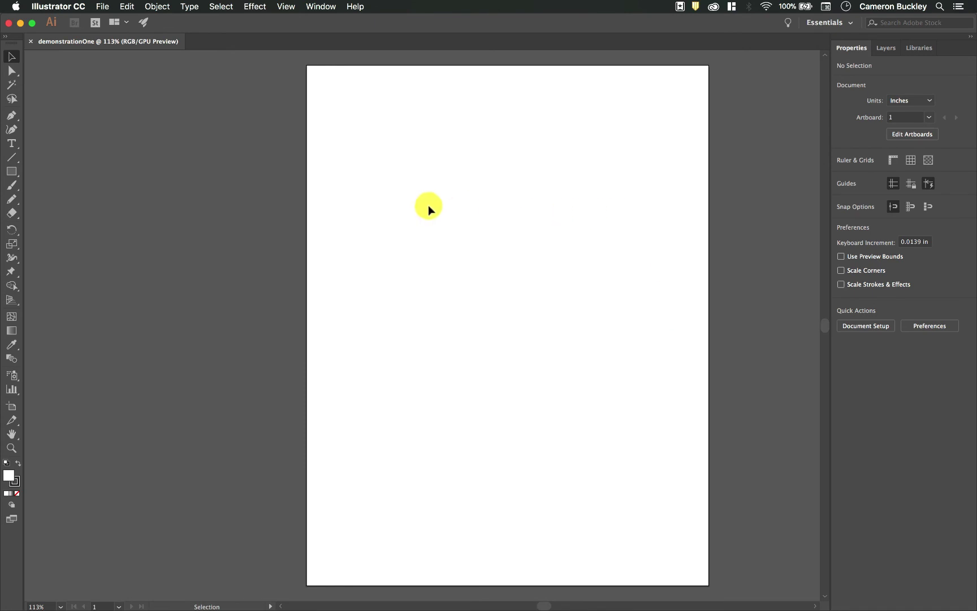
- Save the document as demonstrationOne.ai in Documents, using the Adobe Illustrator (ai) format and the default Illustrator CC version options
click(101, 6)
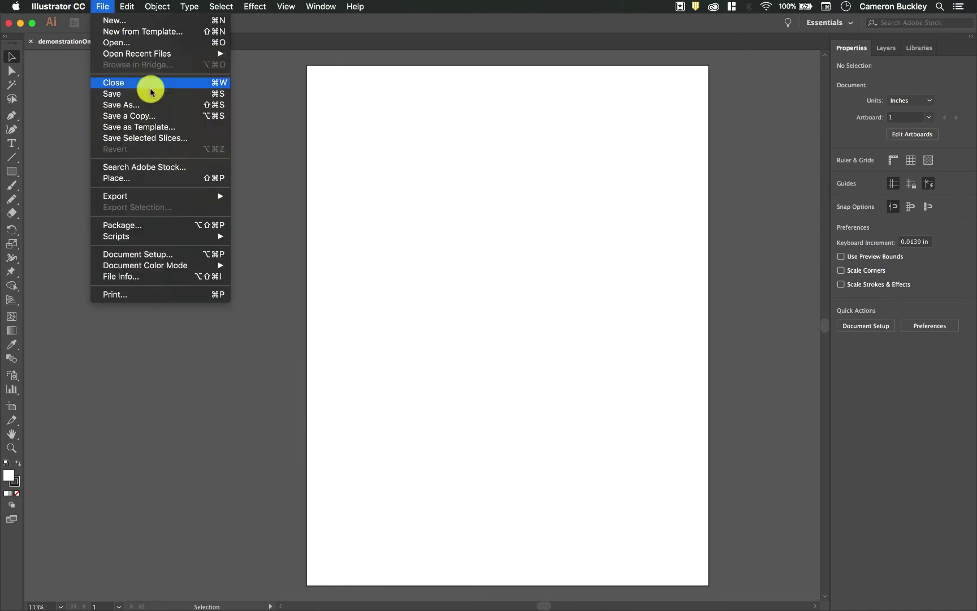
click(159, 105)
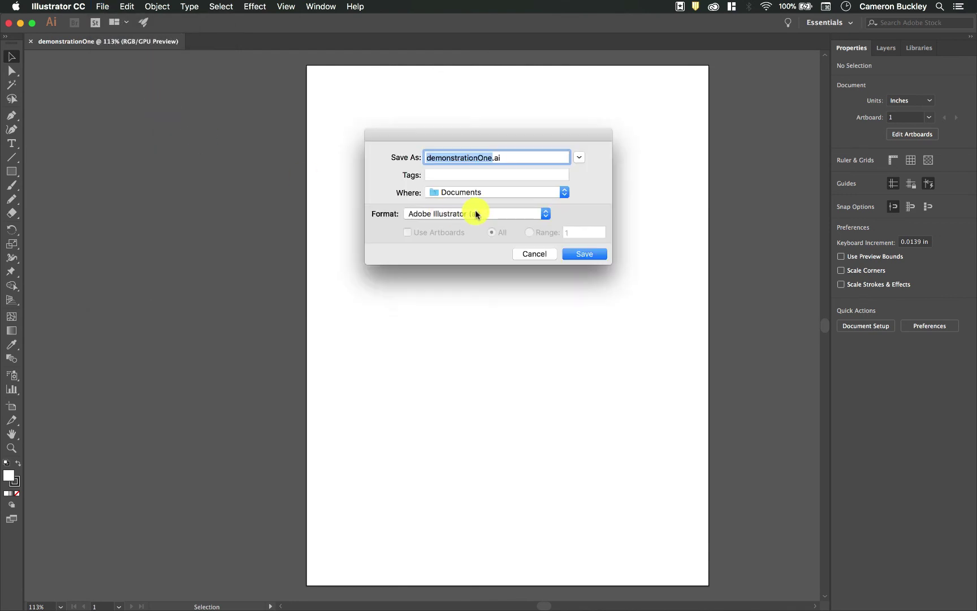
click(478, 218)
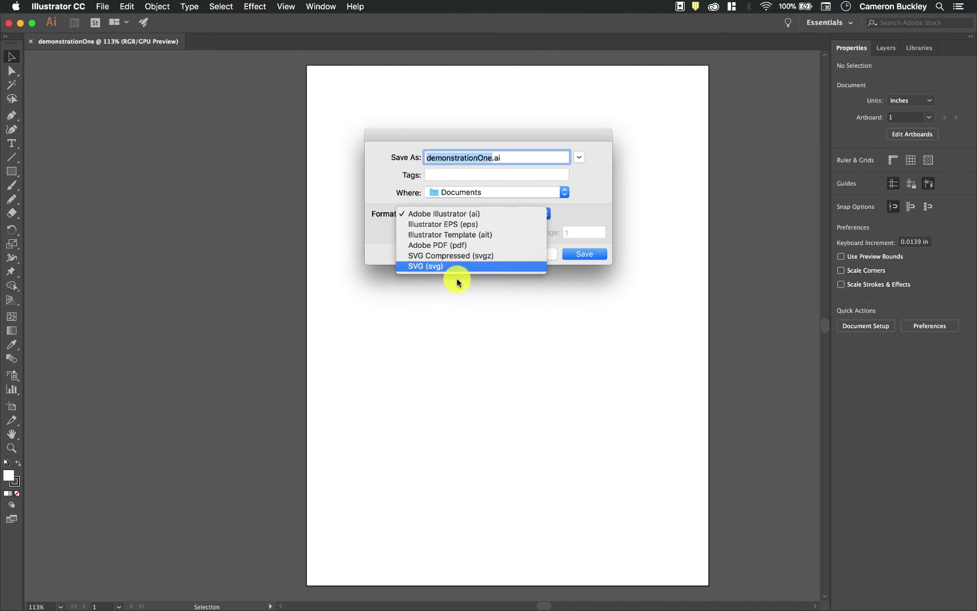
click(464, 215)
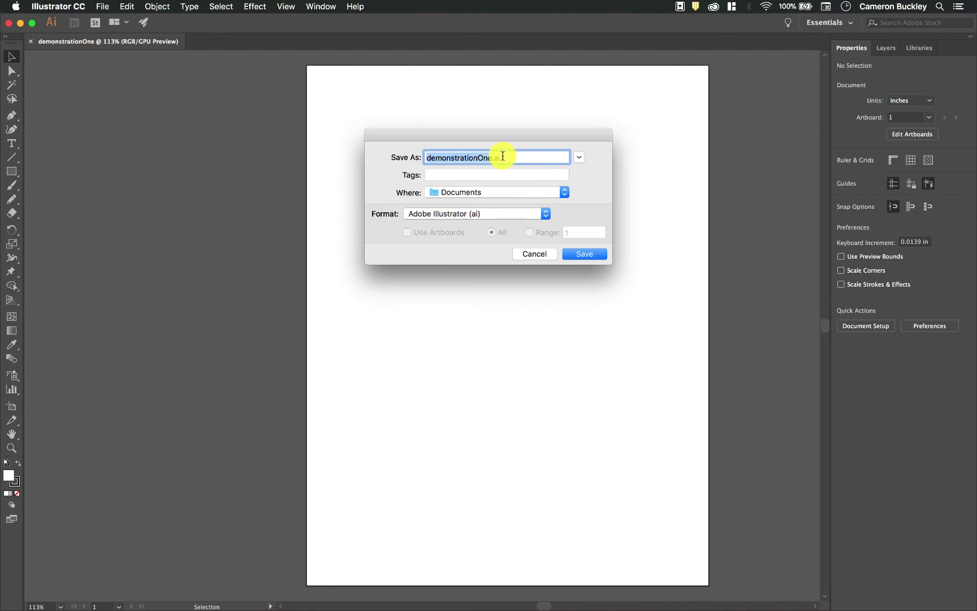
click(501, 215)
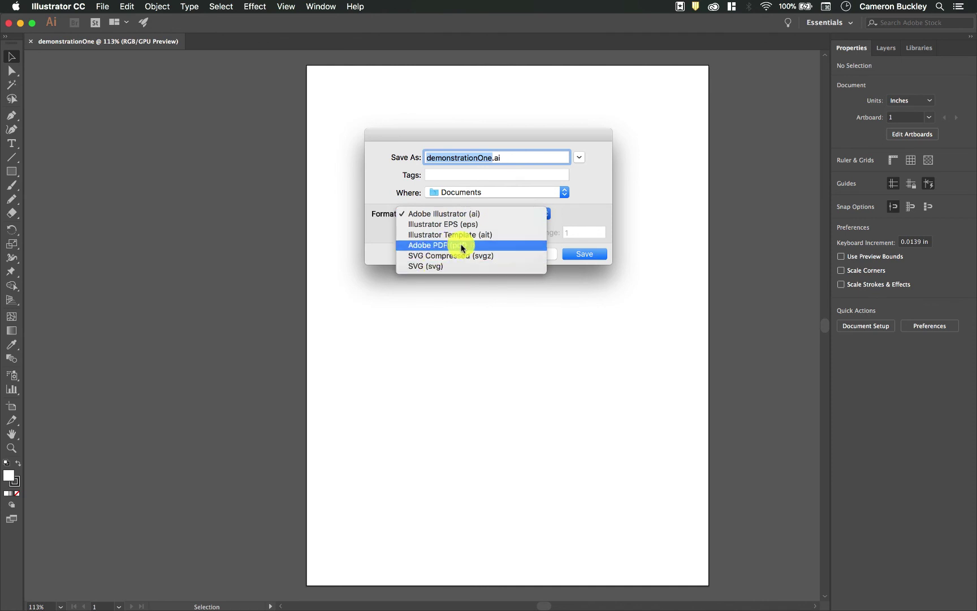
click(483, 212)
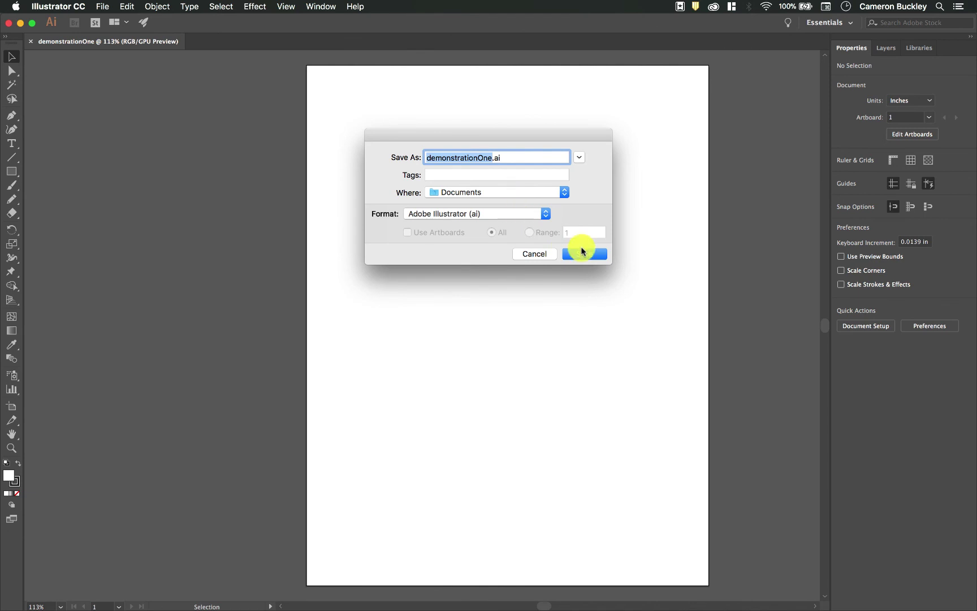
click(593, 254)
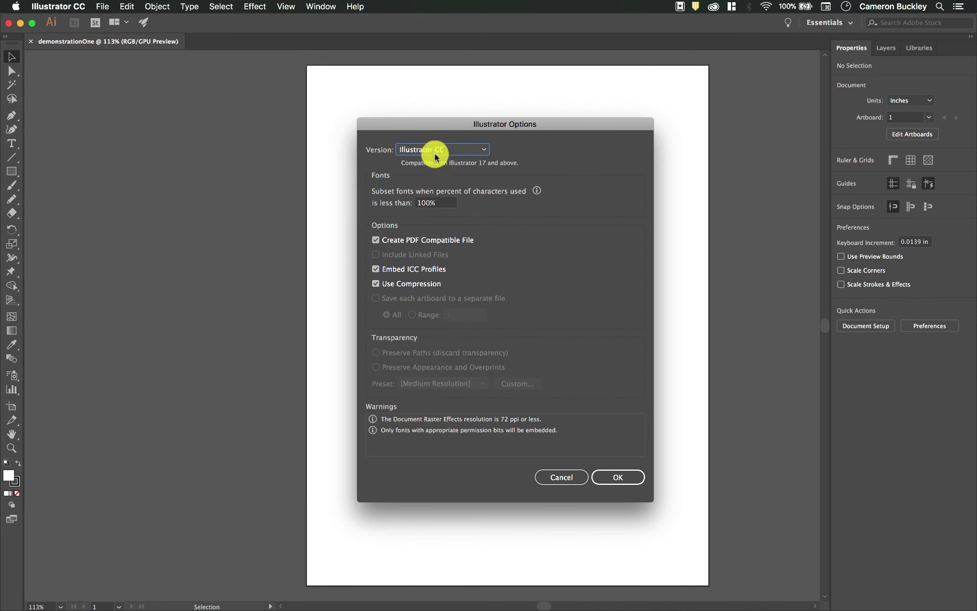
click(619, 478)
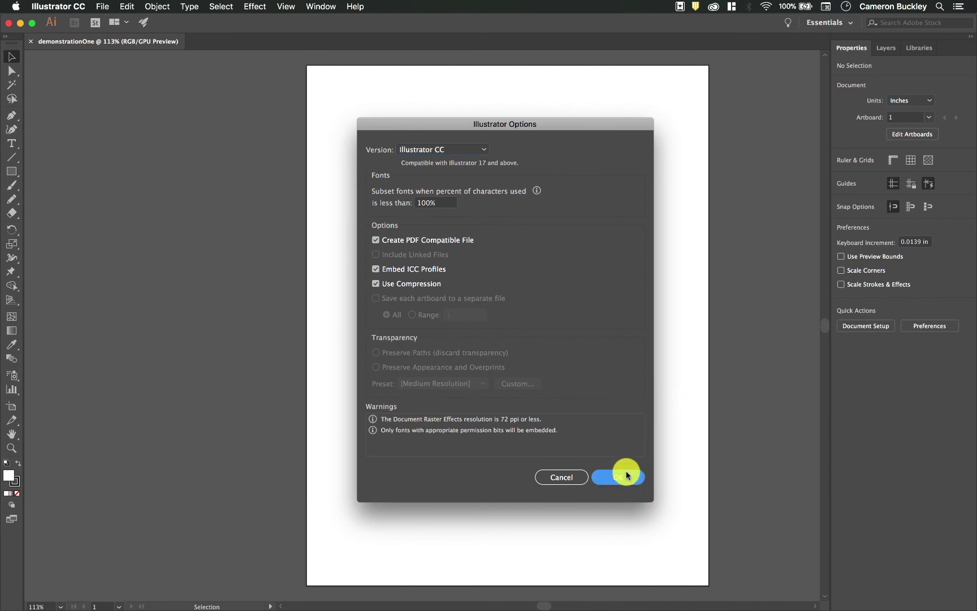